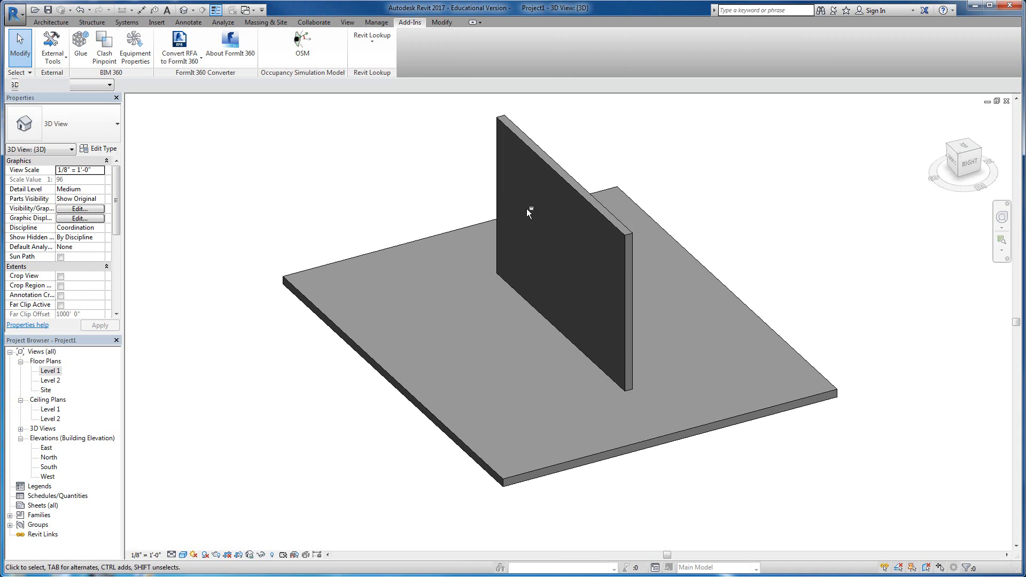
Step: Launch the Occupancy Simulation Model add-in for floor Level 1 and enlarge its plan window across the workspace
{"action": "middle_click_drag", "start_coordinate": [648, 276], "coordinate": [549, 223], "text": "shift"}
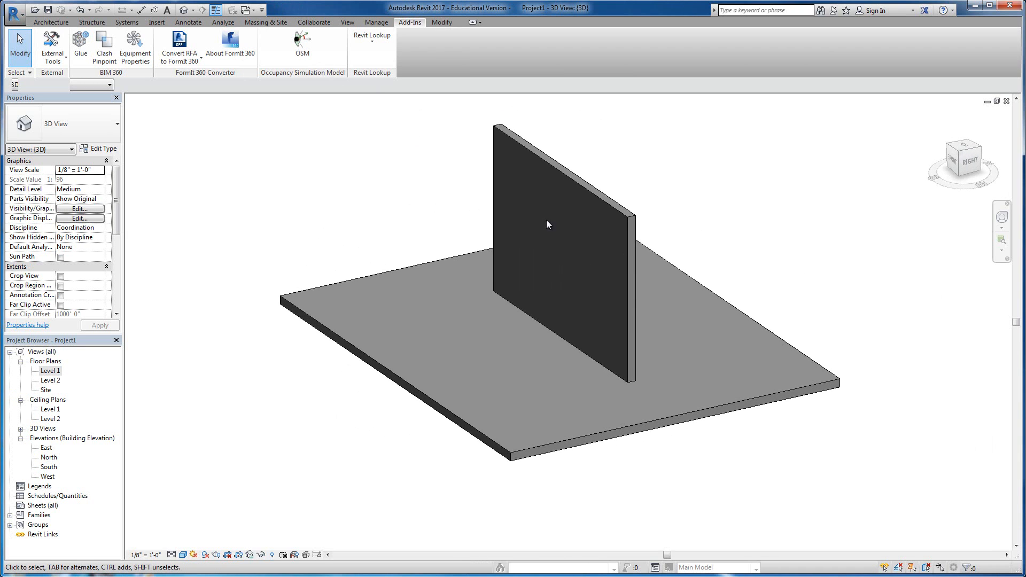
{"action": "left_click", "coordinate": [302, 42]}
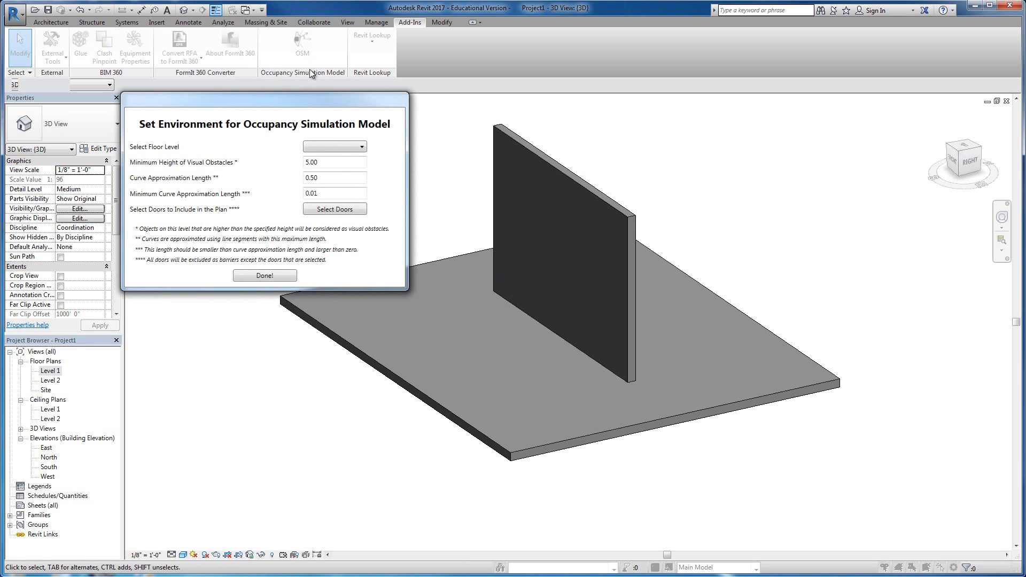
{"action": "left_click", "coordinate": [335, 146]}
{"action": "left_click", "coordinate": [332, 160]}
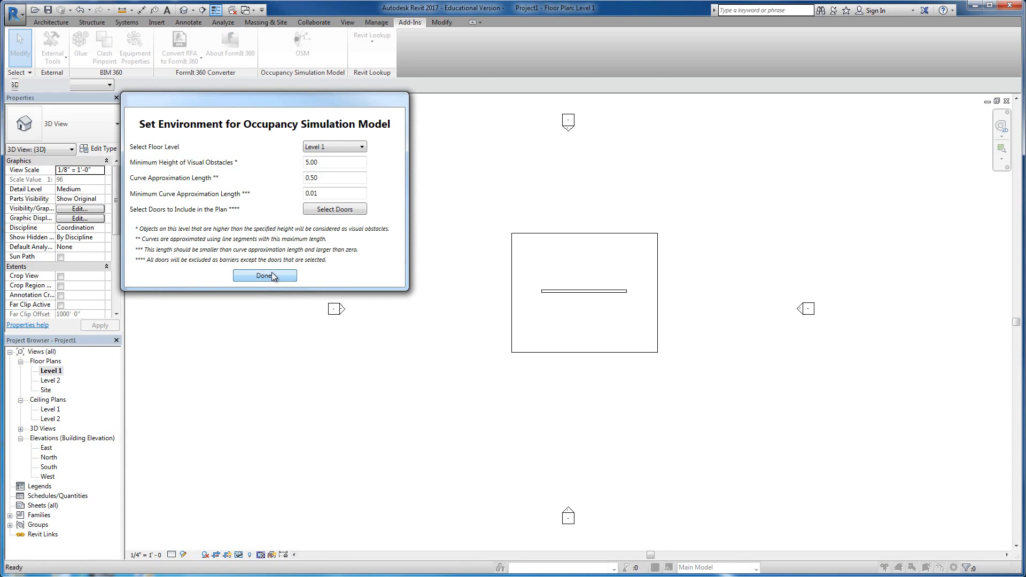
{"action": "left_click", "coordinate": [265, 276]}
{"action": "left_click_drag", "start_coordinate": [556, 367], "coordinate": [1009, 564]}
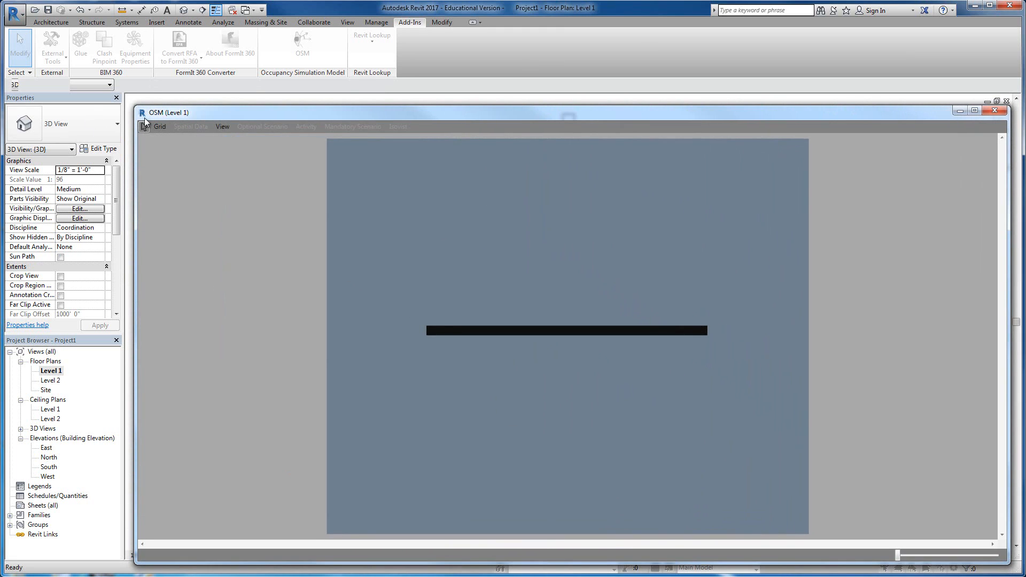
{"action": "left_click_drag", "start_coordinate": [135, 106], "coordinate": [65, 20]}
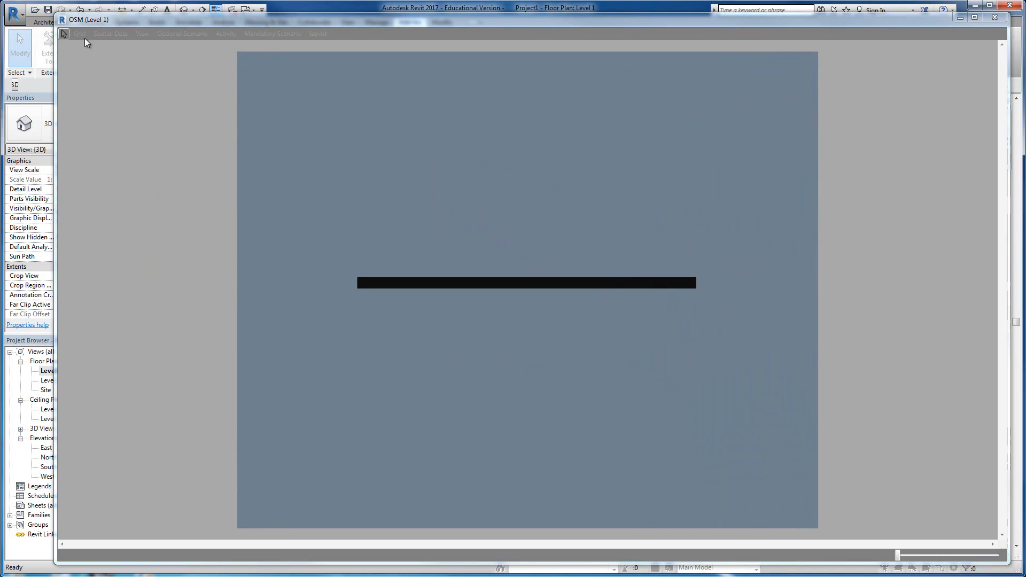
Step: Create the grid, pick the open floor area above the wall as the walkable field, and finalize it
{"action": "left_click", "coordinate": [81, 34]}
{"action": "left_click", "coordinate": [532, 300]}
{"action": "left_click", "coordinate": [518, 209]}
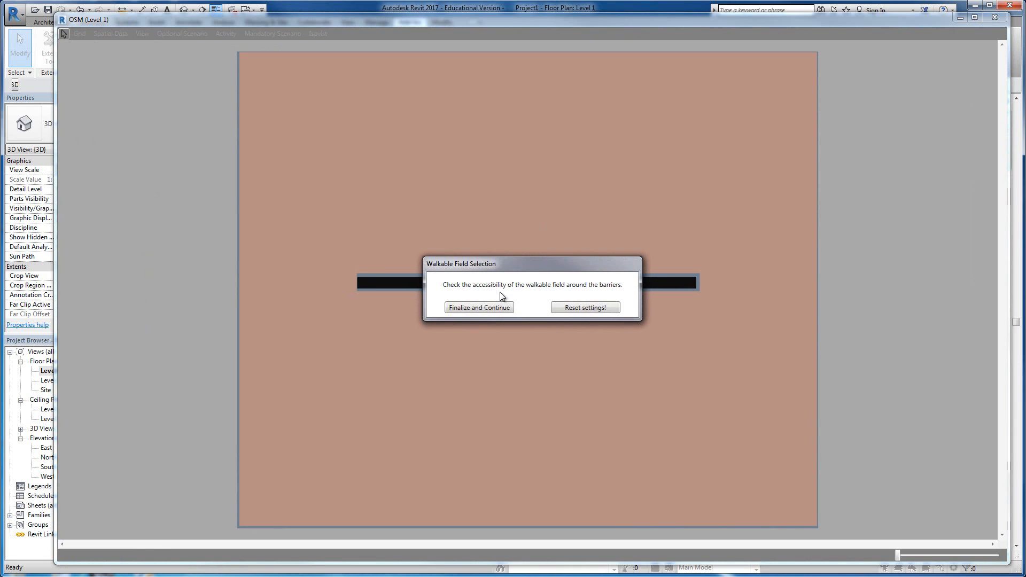
{"action": "left_click", "coordinate": [492, 306]}
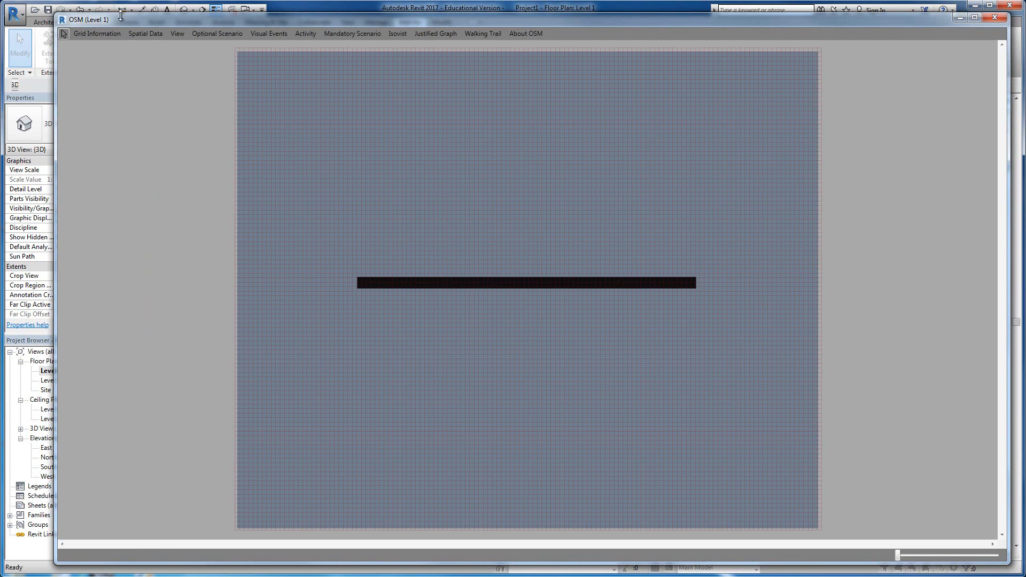
Step: Start a new spatial data field with the Polygon Method, naming it Data and assigning a region value of 10
{"action": "left_click", "coordinate": [137, 34]}
{"action": "mouse_move", "coordinate": [127, 79]}
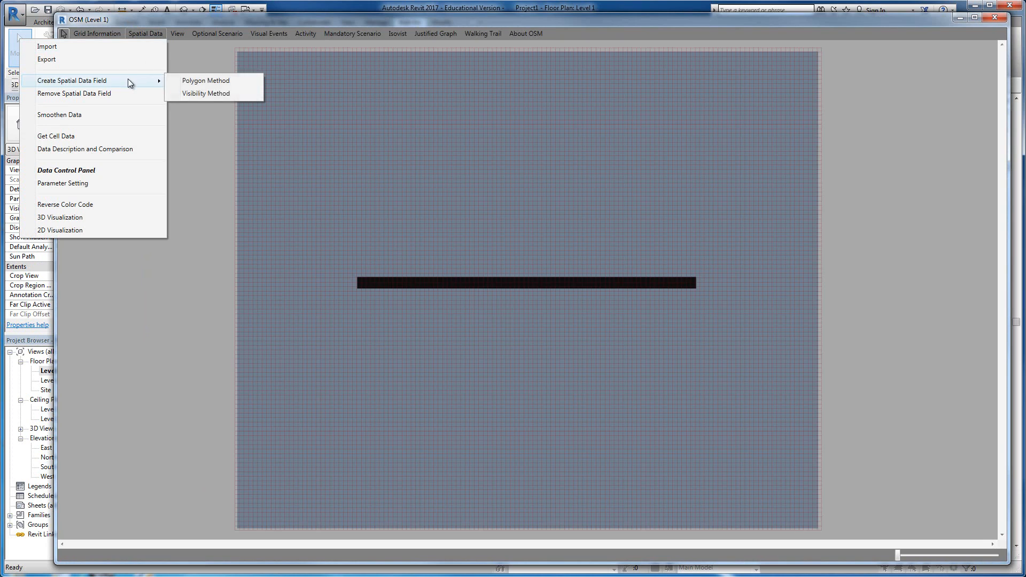
{"action": "left_click", "coordinate": [226, 82]}
{"action": "left_click", "coordinate": [587, 231]}
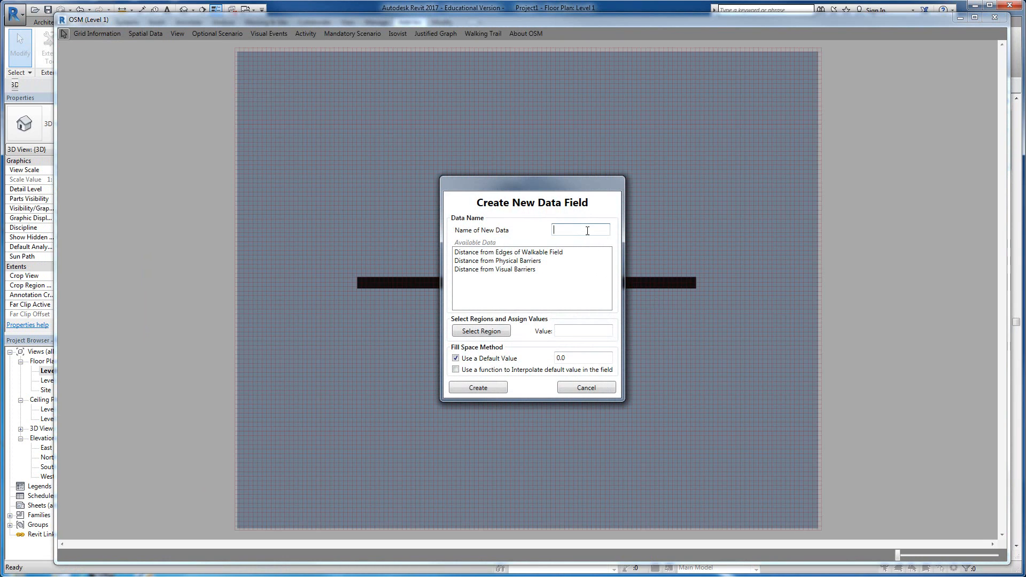
{"action": "type", "text": "Data"}
{"action": "left_click", "coordinate": [574, 331]}
{"action": "type", "text": "10"}
Step: Draw a rectangular region against the lower side of the wall and create the data field from it
{"action": "left_click", "coordinate": [487, 332]}
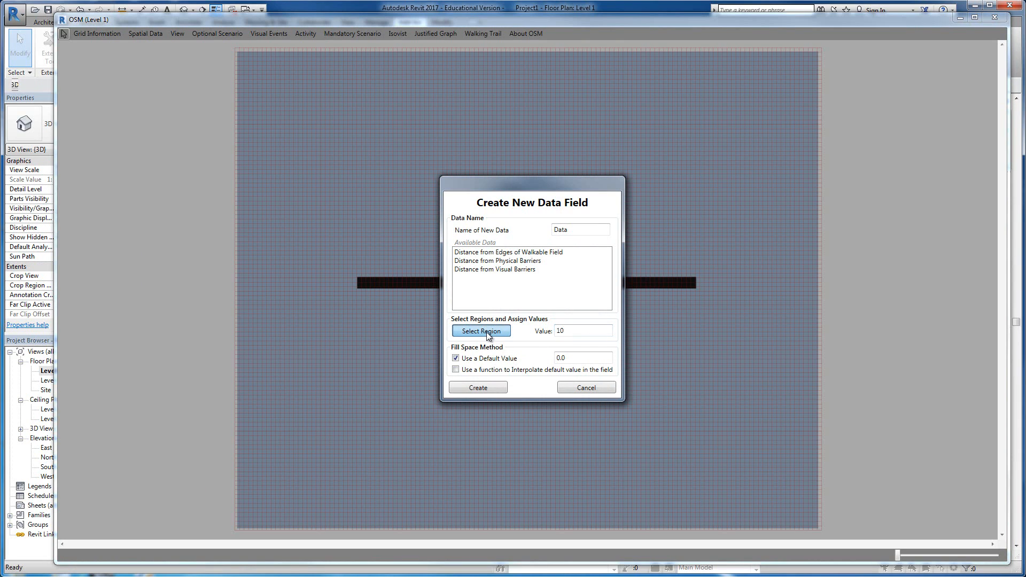
{"action": "left_click", "coordinate": [417, 290]}
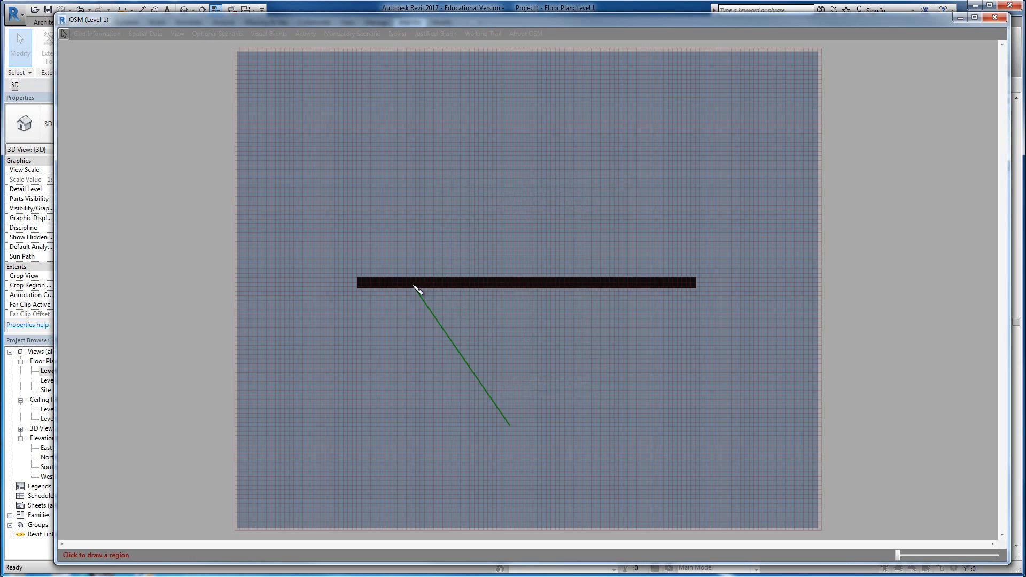
{"action": "left_click", "coordinate": [413, 359]}
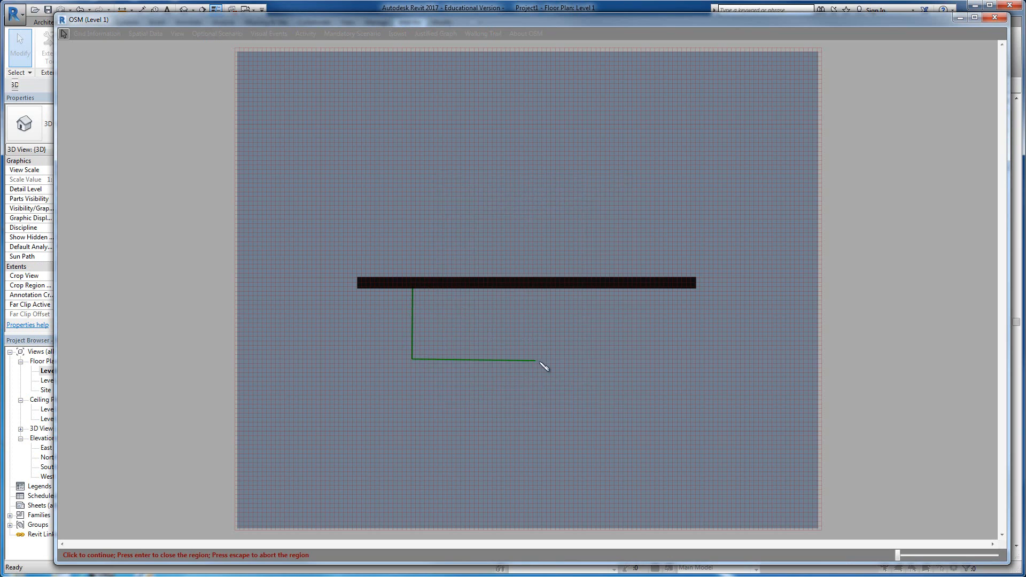
{"action": "left_click", "coordinate": [647, 358]}
{"action": "left_click", "coordinate": [649, 286]}
{"action": "key", "text": "Return"}
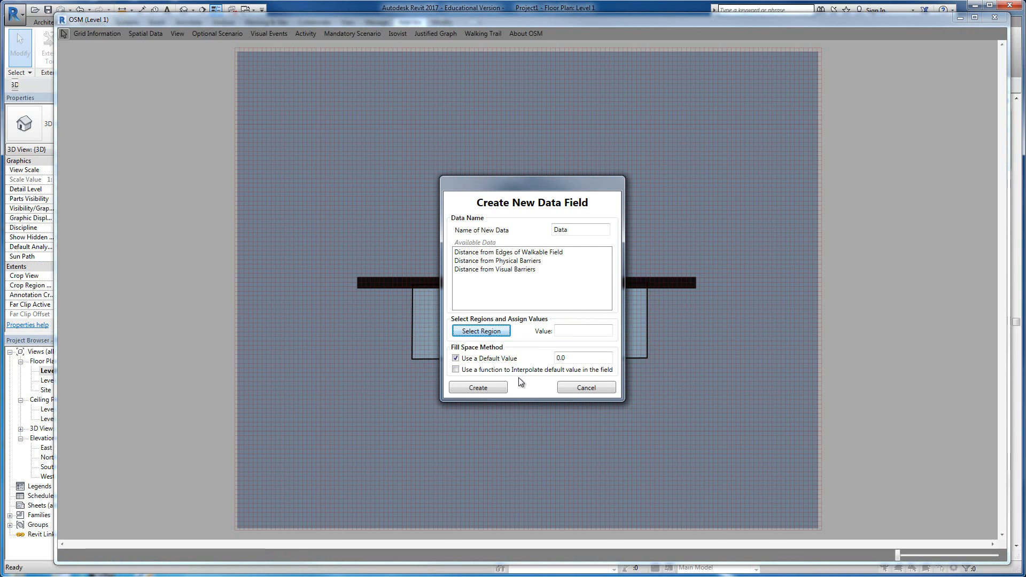
{"action": "left_click", "coordinate": [486, 386]}
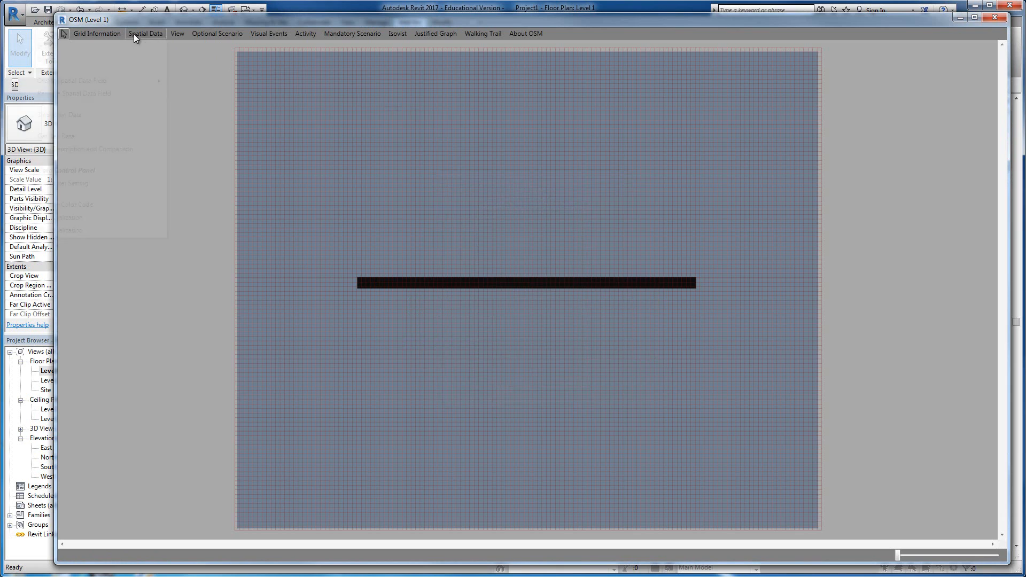
Step: Show the Data field as a 2D visualization on the floor plan with 40 color steps
{"action": "left_click", "coordinate": [73, 231]}
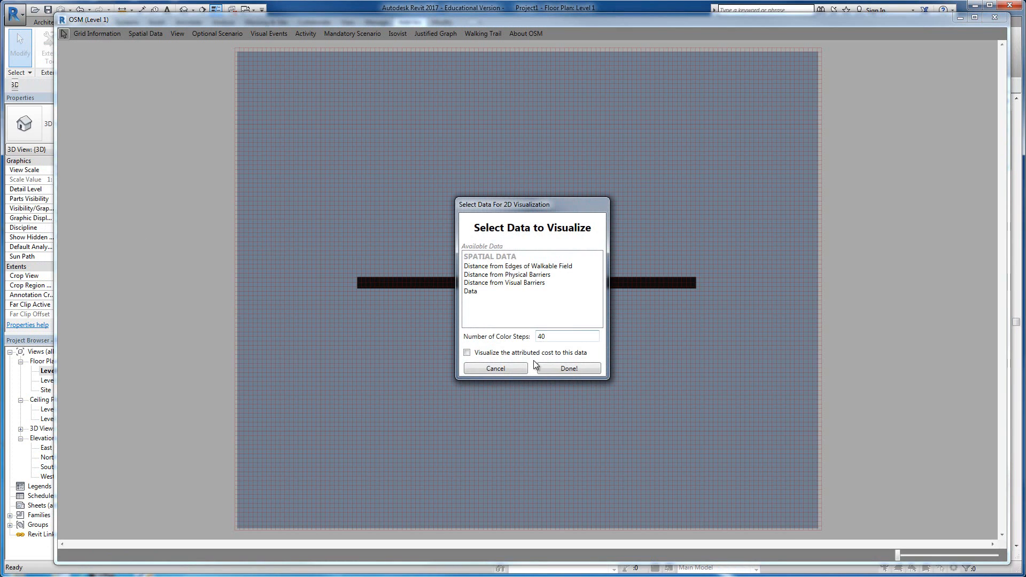
{"action": "left_click", "coordinate": [567, 368]}
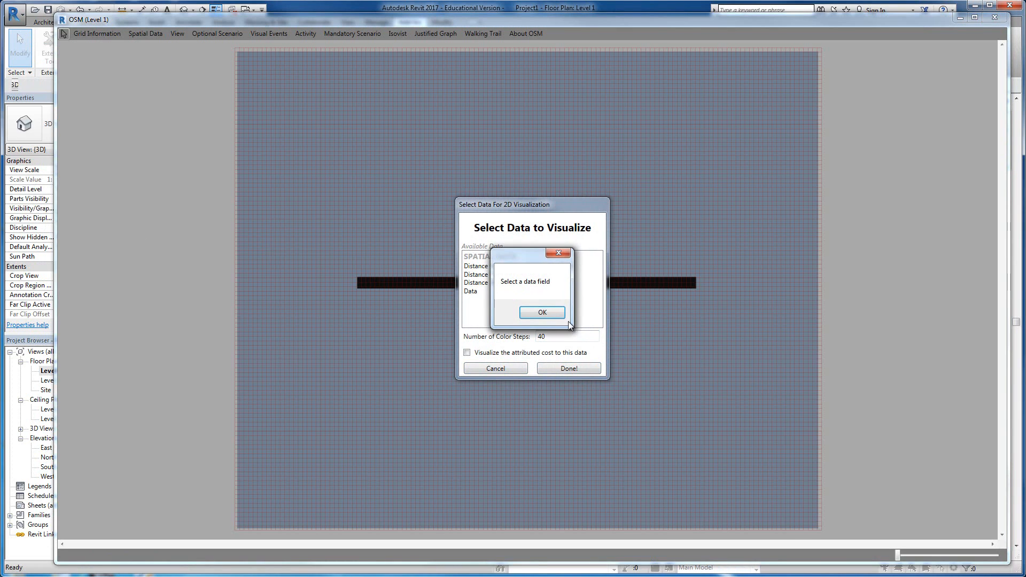
{"action": "left_click", "coordinate": [532, 312]}
{"action": "left_click", "coordinate": [478, 291]}
{"action": "left_click", "coordinate": [569, 368]}
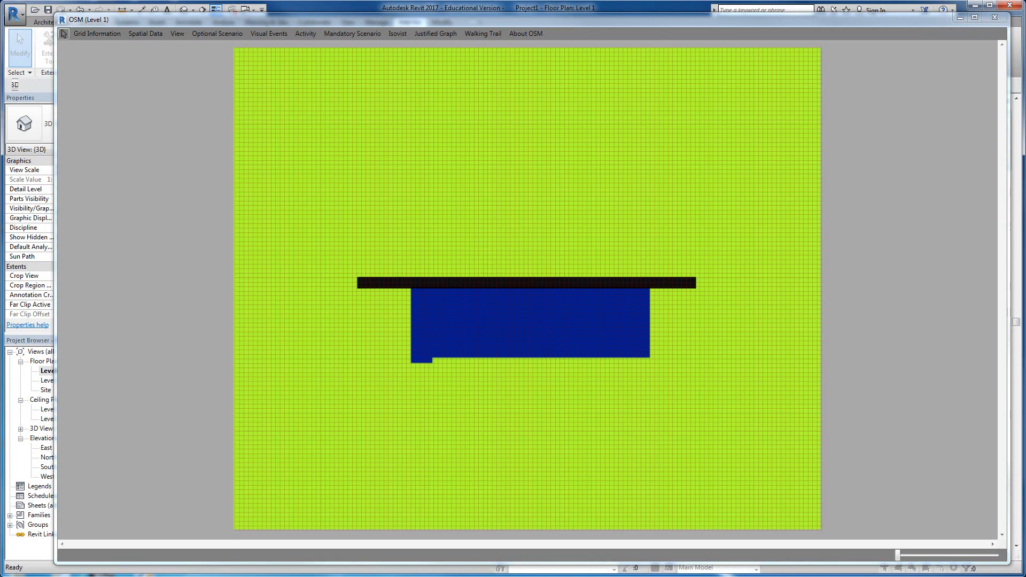
Step: Switch to the browser to examine the normal distribution curve, then return to the OSM plan
{"action": "left_click_drag", "start_coordinate": [0, 60], "coordinate": [659, 51]}
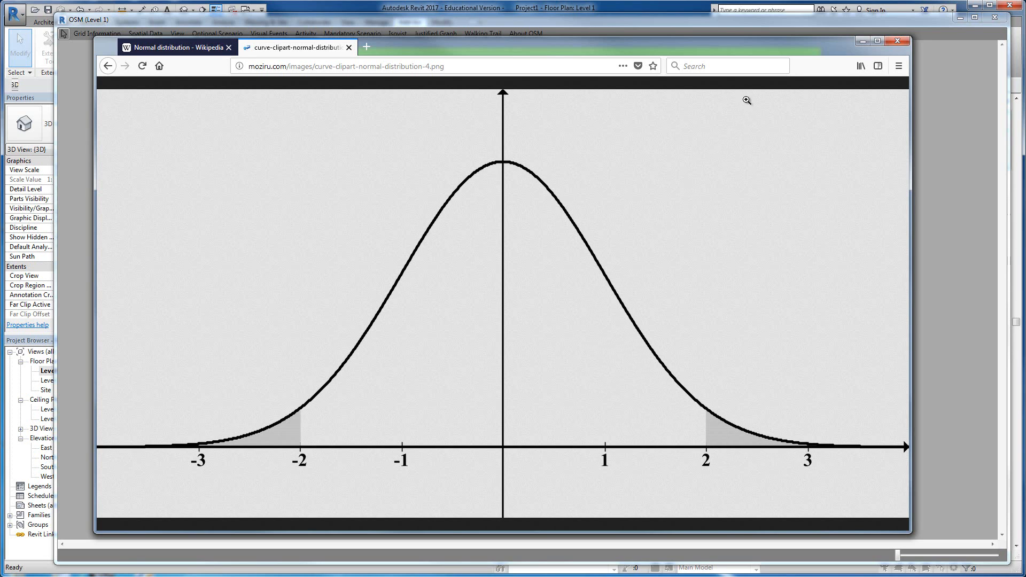
{"action": "left_click_drag", "start_coordinate": [767, 53], "coordinate": [532, 84]}
{"action": "left_click", "coordinate": [605, 269]}
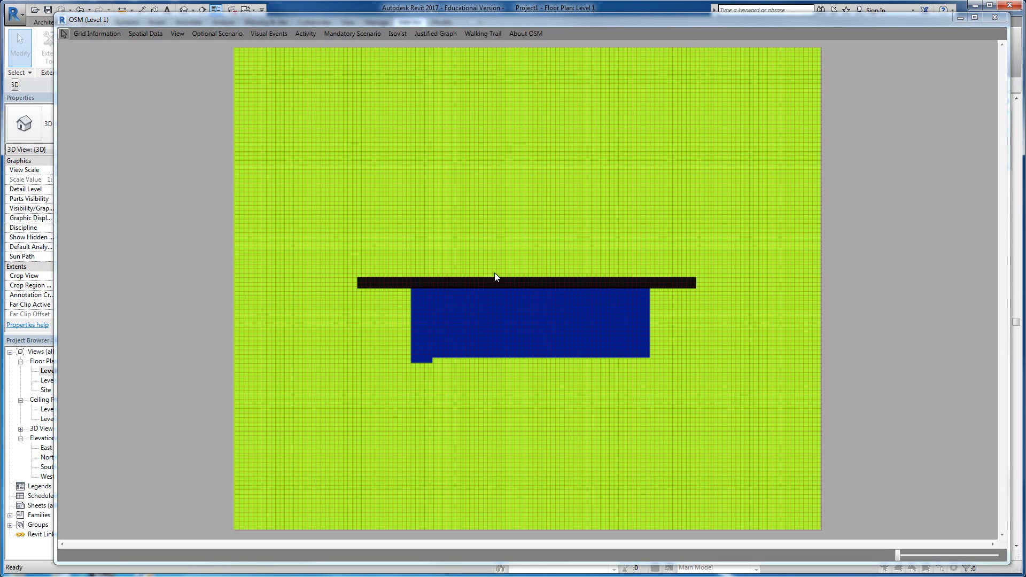
Step: Open Smoothen Data, choose the Data field as the data to filter, and begin editing the neighborhood size
{"action": "left_click", "coordinate": [149, 33]}
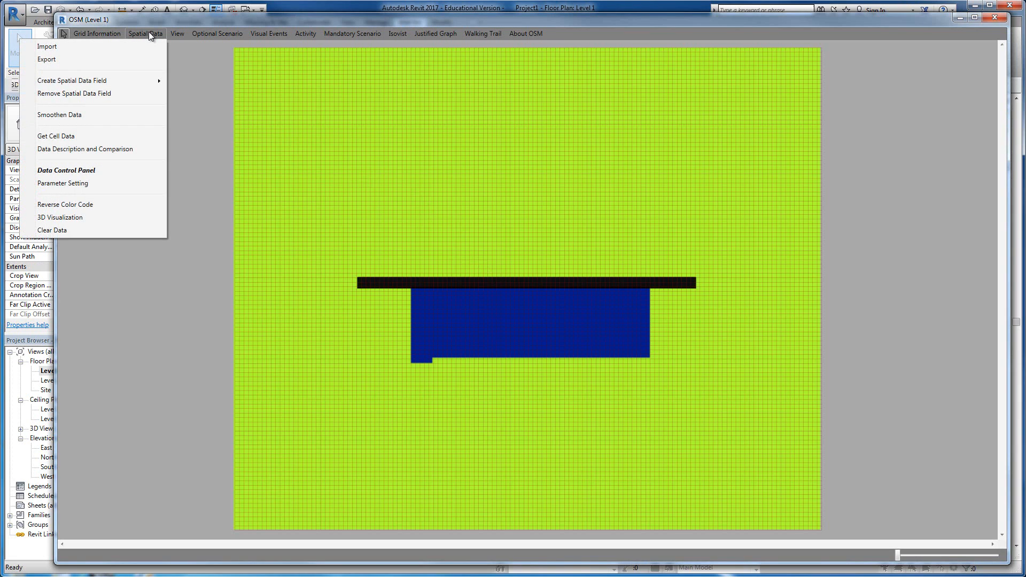
{"action": "left_click", "coordinate": [131, 117]}
{"action": "left_click_drag", "start_coordinate": [579, 198], "coordinate": [621, 77]}
{"action": "left_click", "coordinate": [606, 164]}
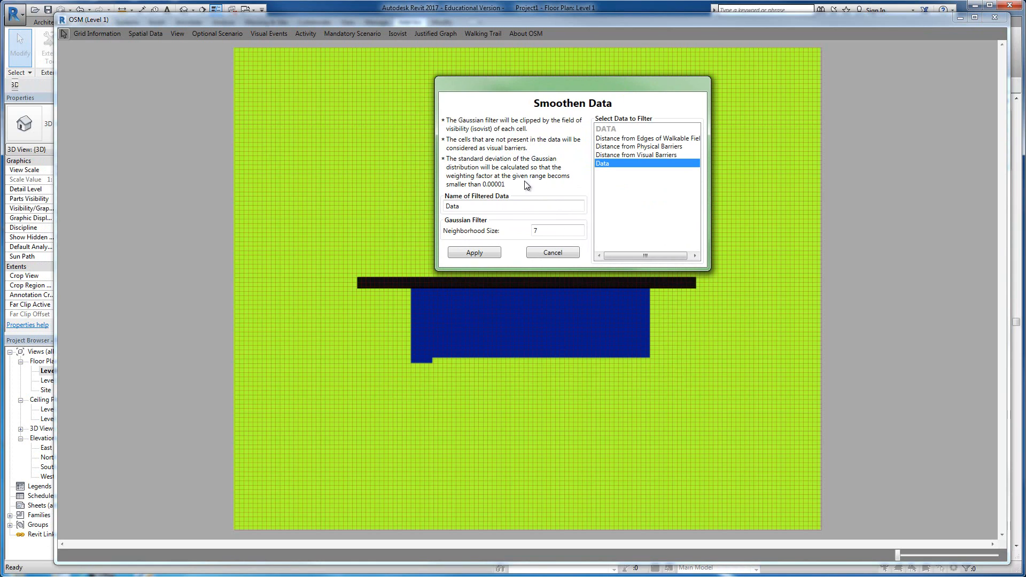
{"action": "left_click_drag", "start_coordinate": [543, 229], "coordinate": [525, 234]}
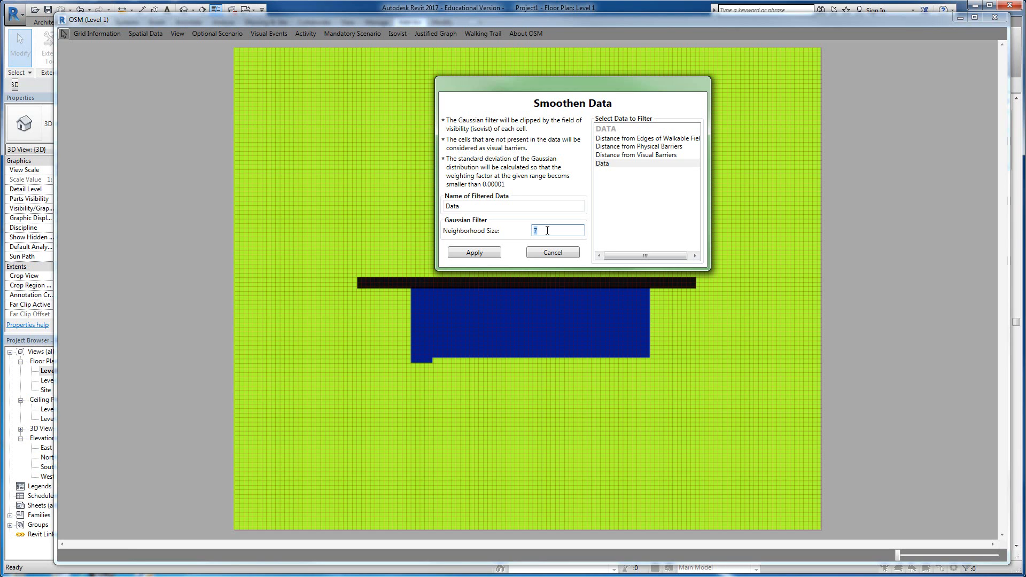
Step: Consult the bell curve image in the browser once more and minimize the browser window
{"action": "left_click_drag", "start_coordinate": [0, 128], "coordinate": [813, 62]}
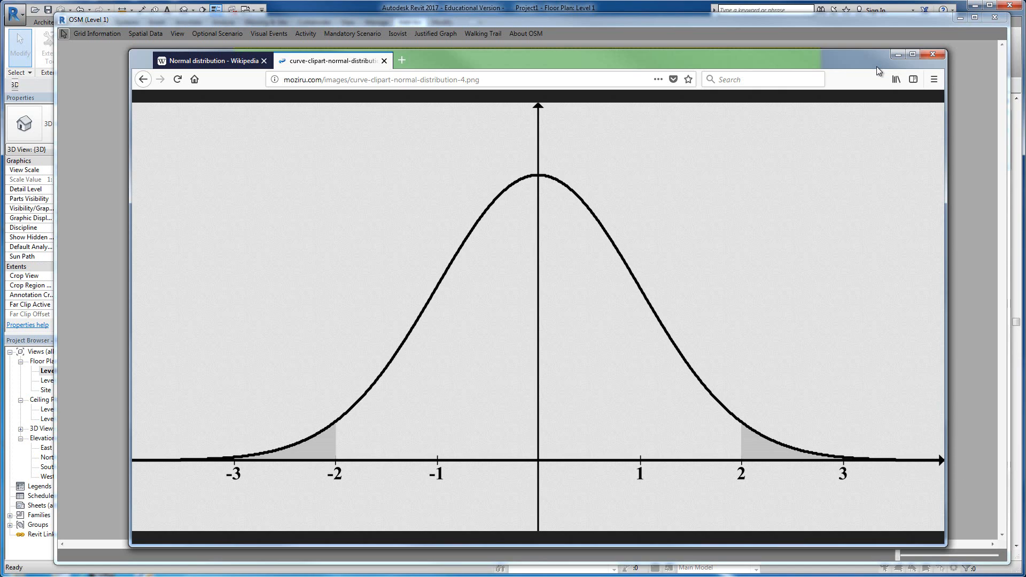
{"action": "left_click", "coordinate": [899, 54]}
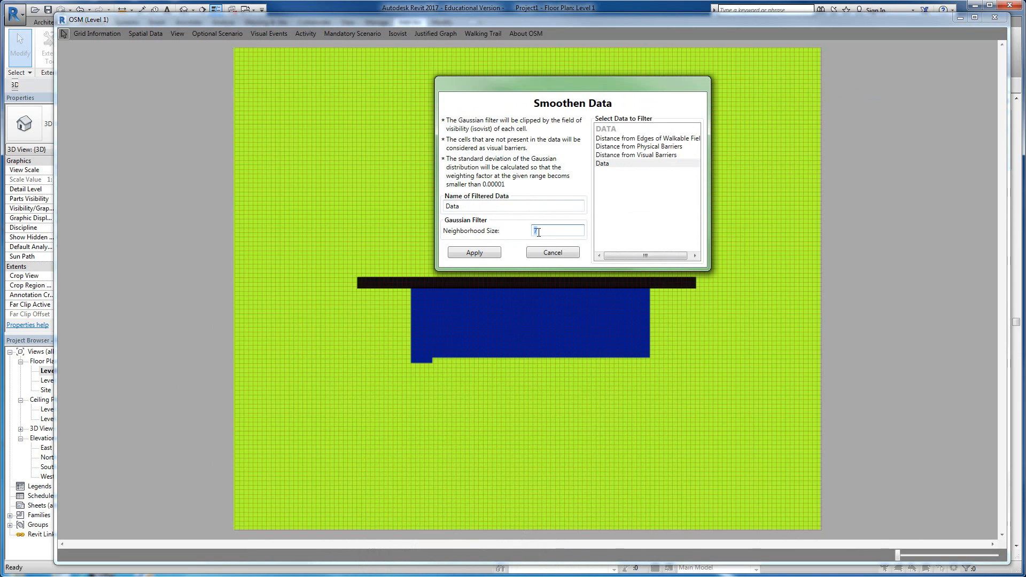
Step: Set the Gaussian filter's neighborhood size to 35, name the result Data Filtered, and apply the smoothing
{"action": "type", "text": "35"}
{"action": "left_click", "coordinate": [511, 209]}
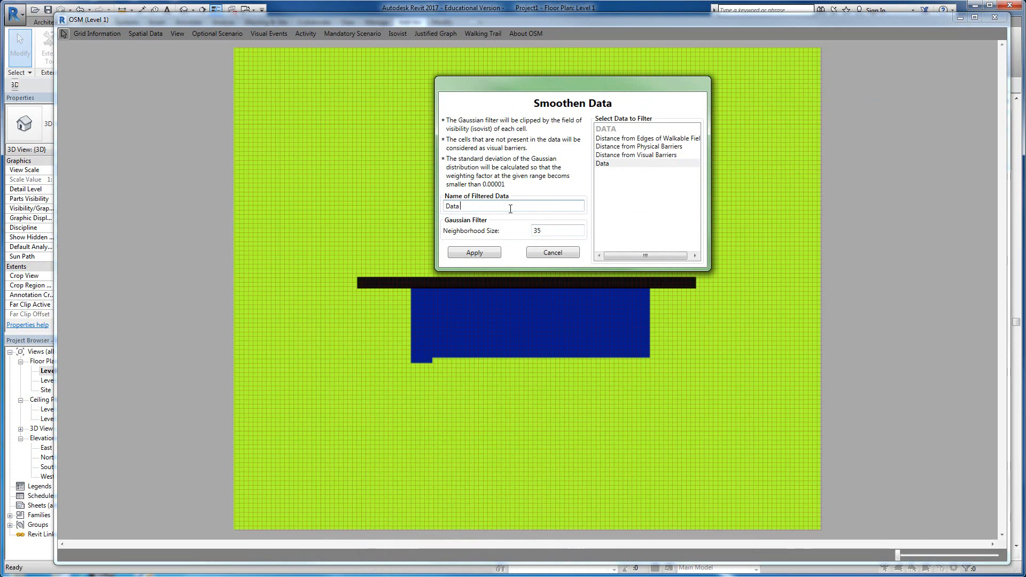
{"action": "type", "text": "Filtered"}
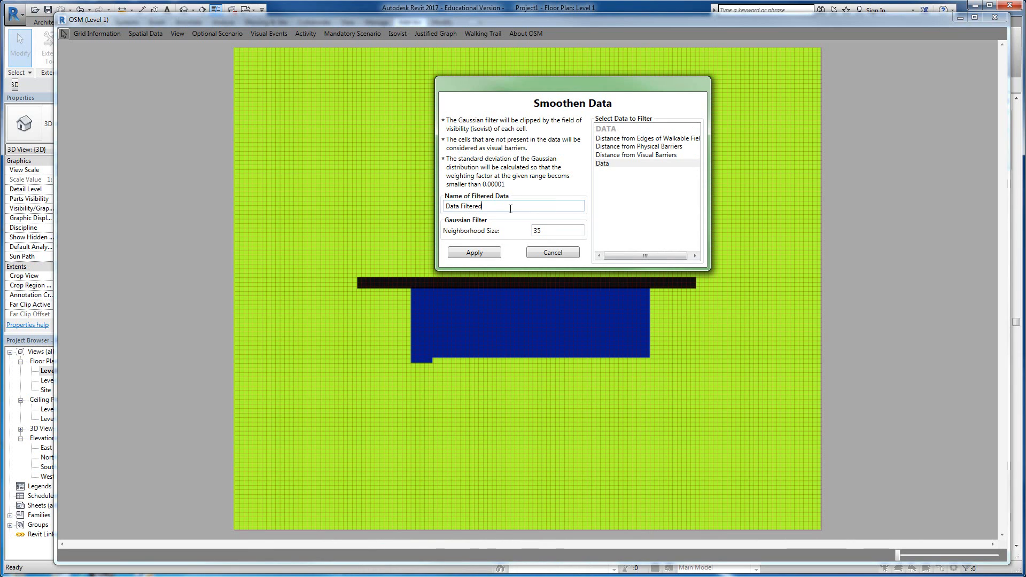
{"action": "left_click", "coordinate": [486, 255]}
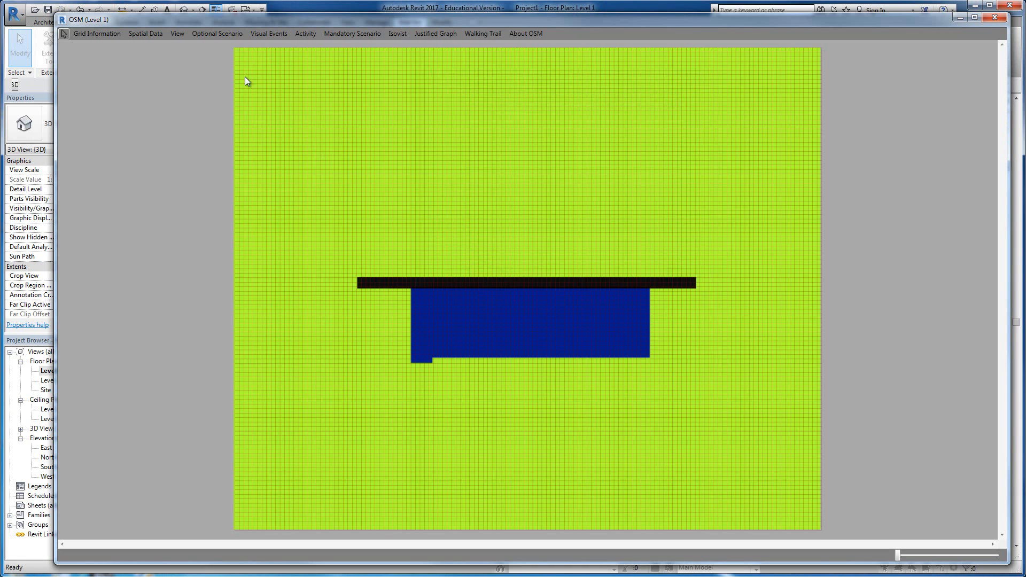
Step: Clear the displayed data from the plan and visualize Data Filtered in 2D with 40 color steps
{"action": "left_click", "coordinate": [155, 33]}
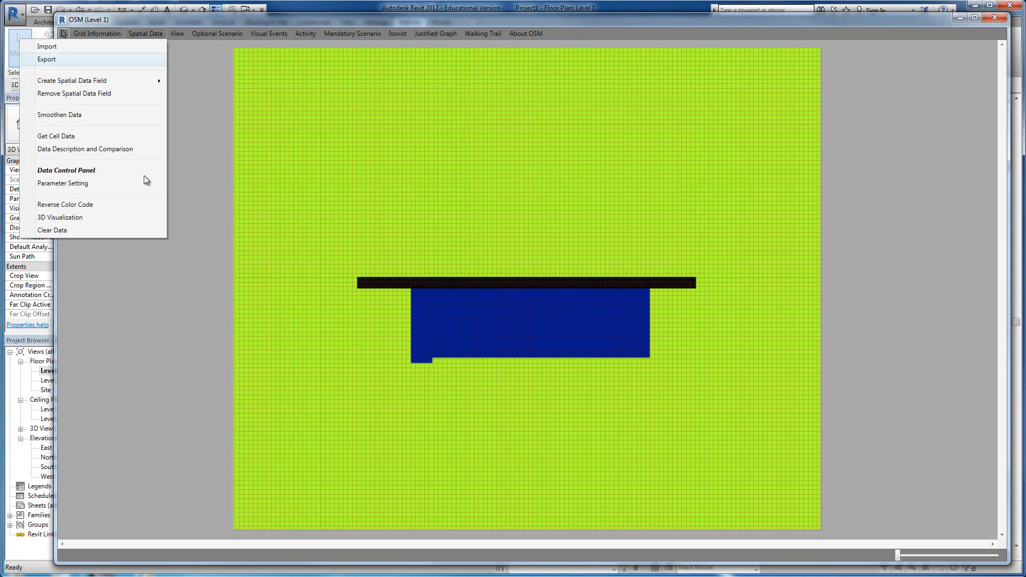
{"action": "left_click", "coordinate": [123, 231]}
{"action": "left_click", "coordinate": [145, 34]}
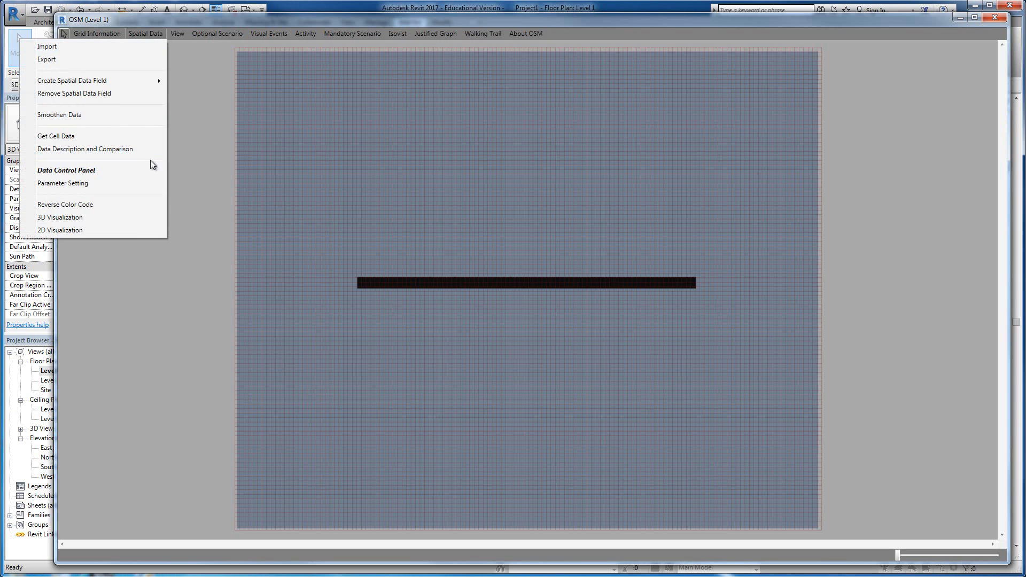
{"action": "left_click", "coordinate": [125, 230]}
{"action": "left_click", "coordinate": [497, 302]}
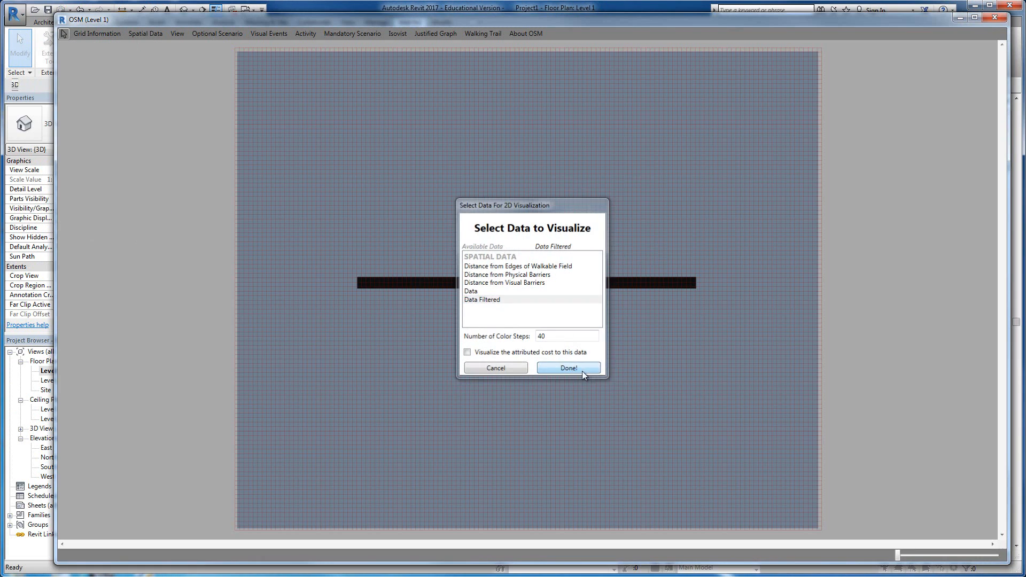
{"action": "left_click", "coordinate": [582, 371]}
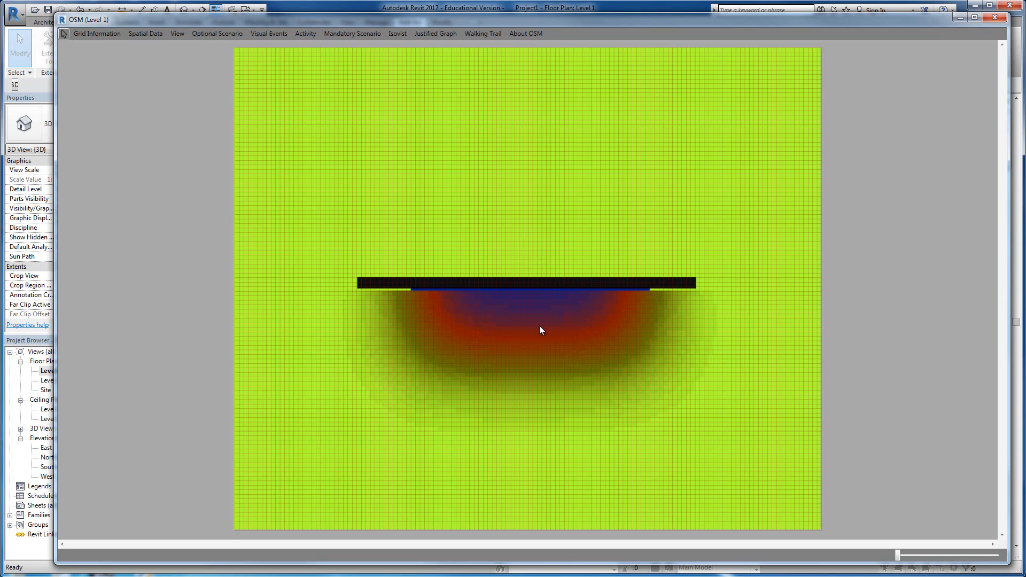
Step: Open the 3D visualization of the spatial data and enlarge its window over most of the plan
{"action": "left_click", "coordinate": [150, 34]}
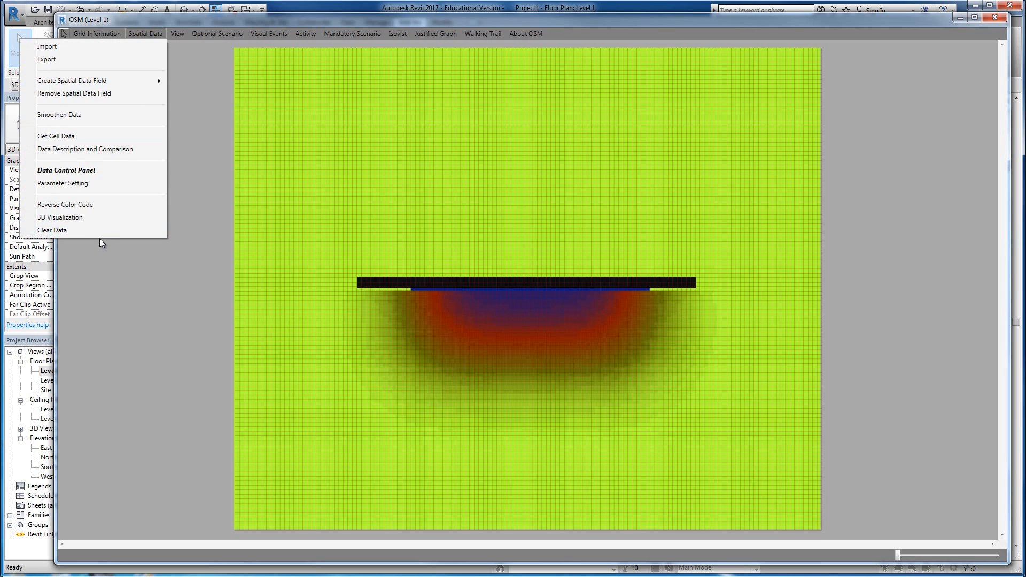
{"action": "left_click", "coordinate": [97, 220]}
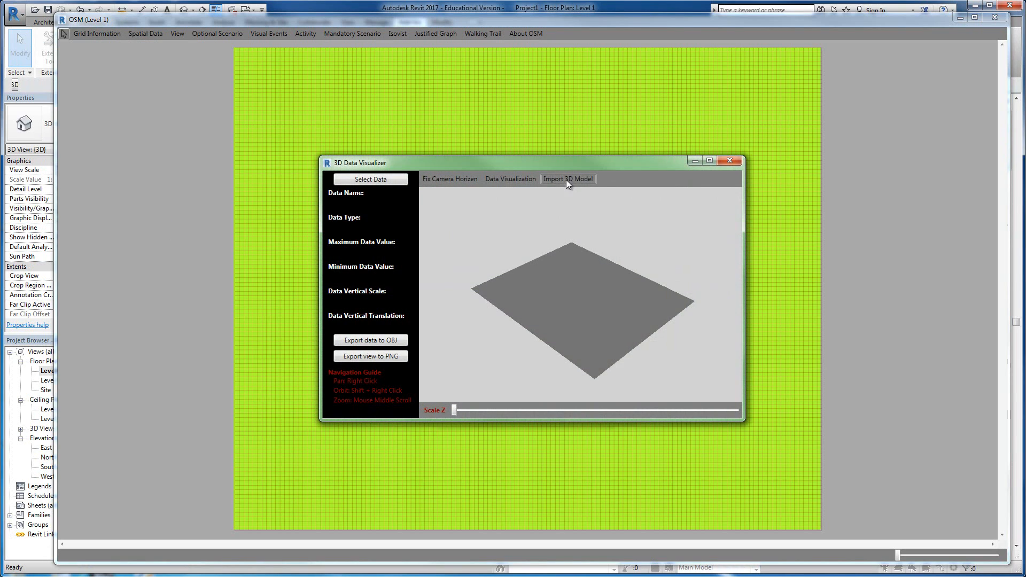
{"action": "left_click_drag", "start_coordinate": [450, 170], "coordinate": [285, 55]}
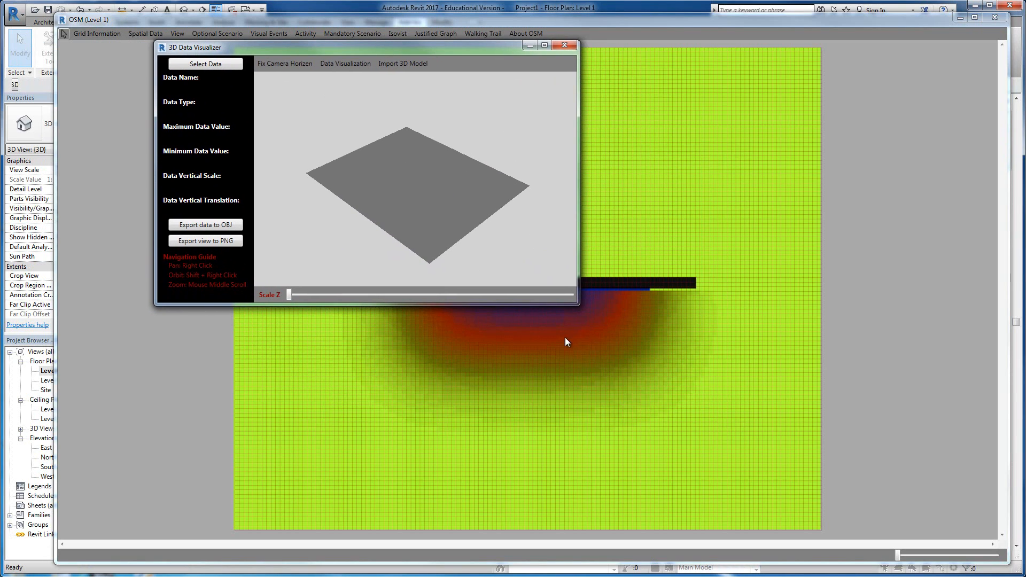
{"action": "left_click_drag", "start_coordinate": [576, 303], "coordinate": [887, 491]}
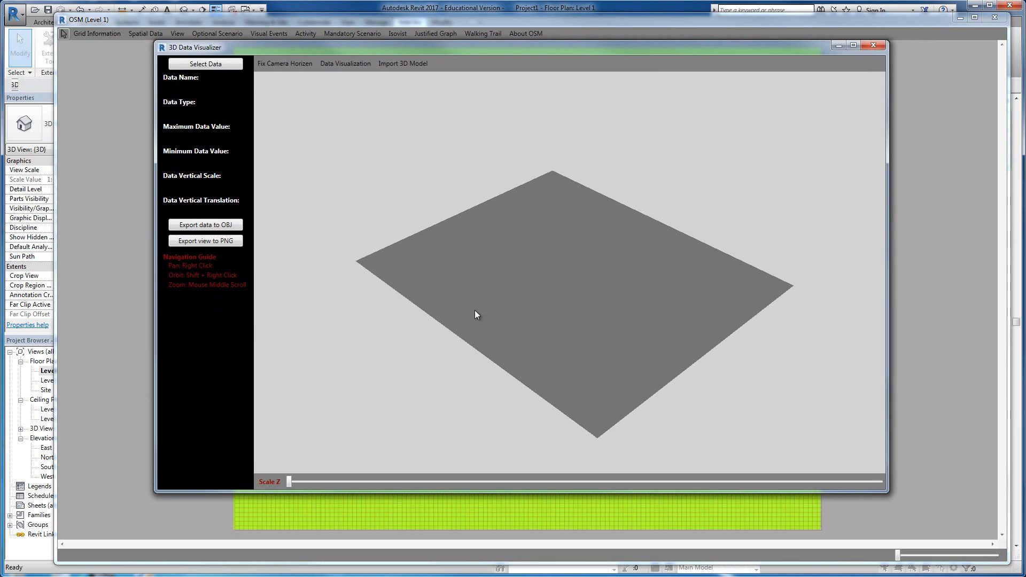
Step: Load the unfiltered Data field into the 3D visualizer without its attributed cost
{"action": "left_click", "coordinate": [217, 62]}
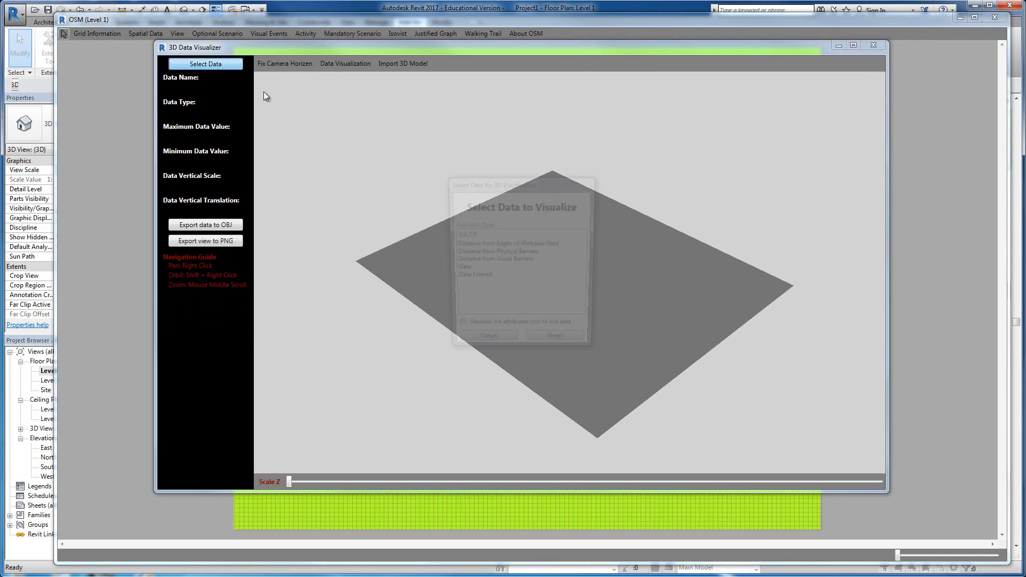
{"action": "left_click", "coordinate": [473, 269]}
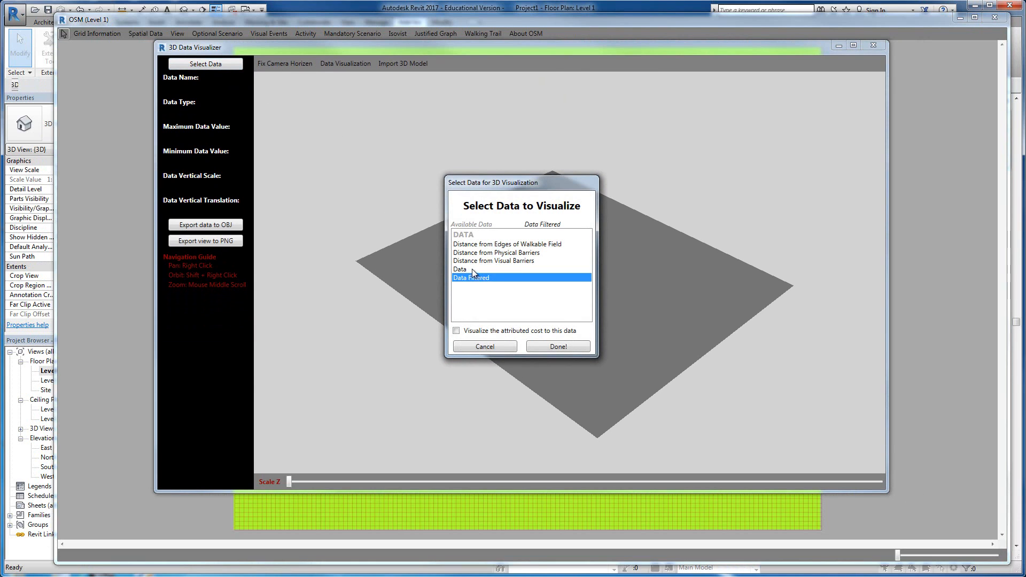
{"action": "left_click", "coordinate": [560, 346]}
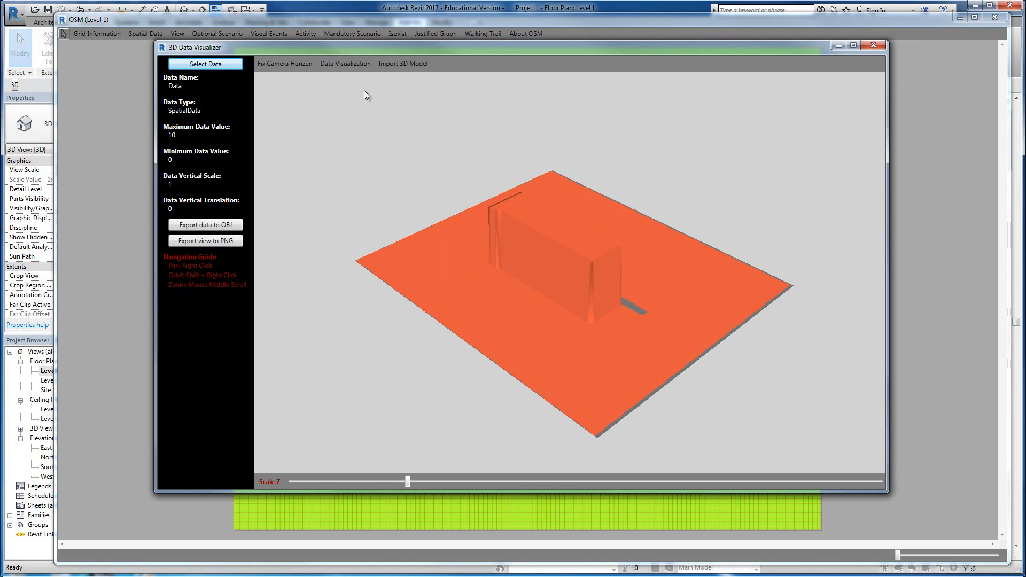
Step: Set the geometry type so that grid lines are drawn on the 3D data surface
{"action": "left_click", "coordinate": [339, 64]}
{"action": "mouse_move", "coordinate": [342, 89]}
{"action": "mouse_move", "coordinate": [224, 88]}
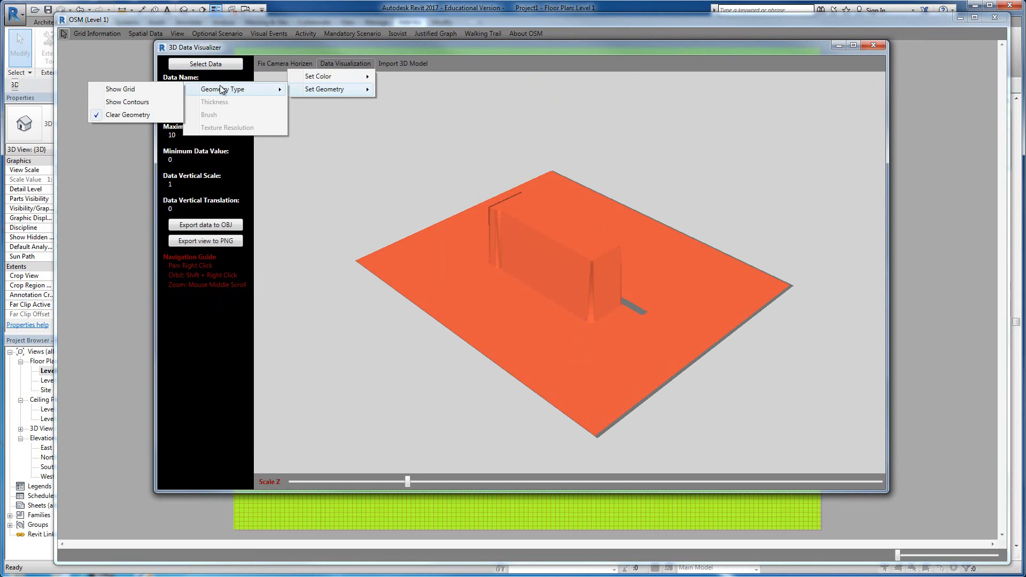
{"action": "left_click", "coordinate": [156, 101]}
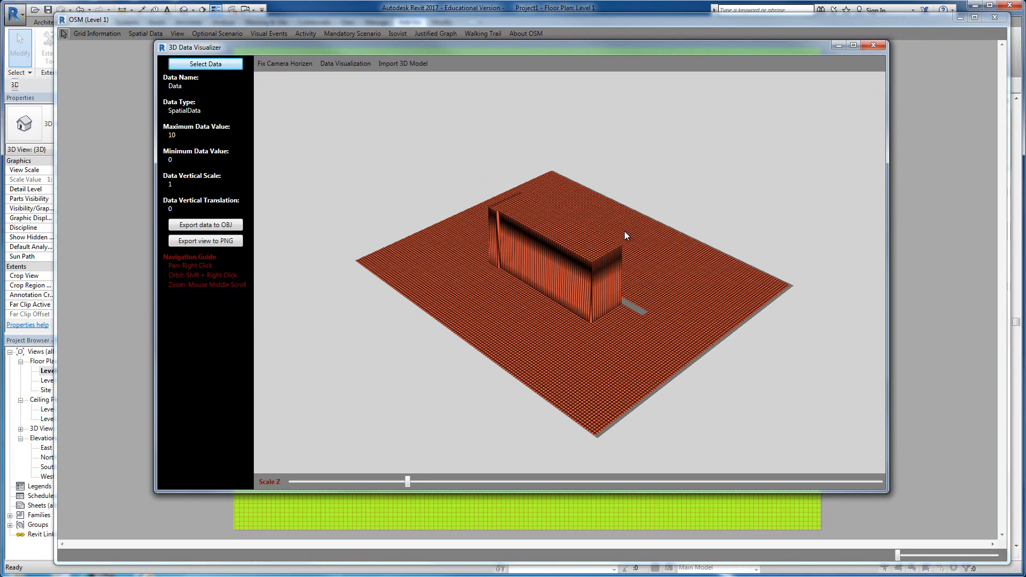
Step: Color the 3D surface by its data values with the data opacity set to 1
{"action": "left_click", "coordinate": [345, 63]}
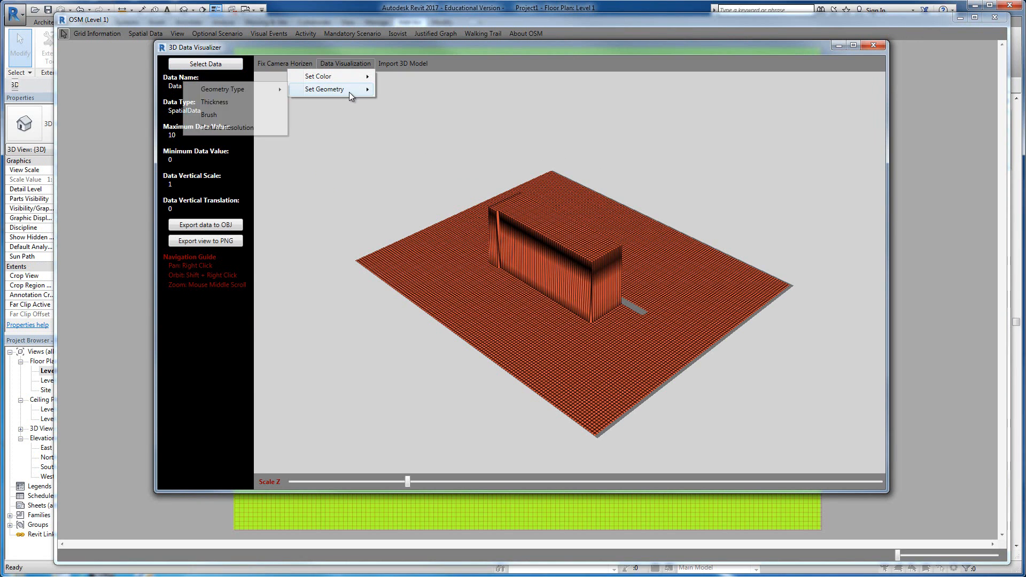
{"action": "mouse_move", "coordinate": [342, 79]}
{"action": "left_click", "coordinate": [235, 89]}
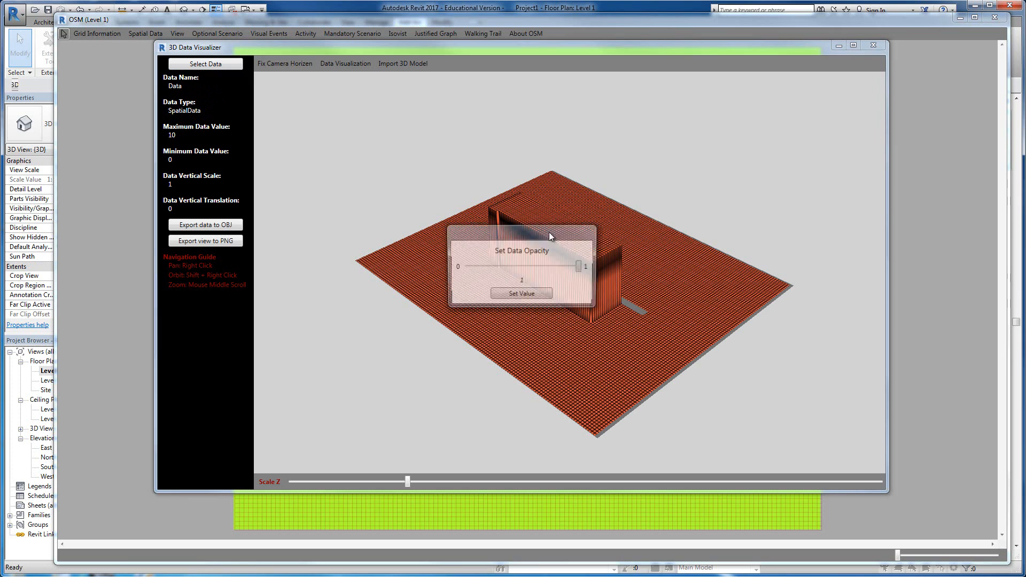
{"action": "left_click", "coordinate": [505, 297]}
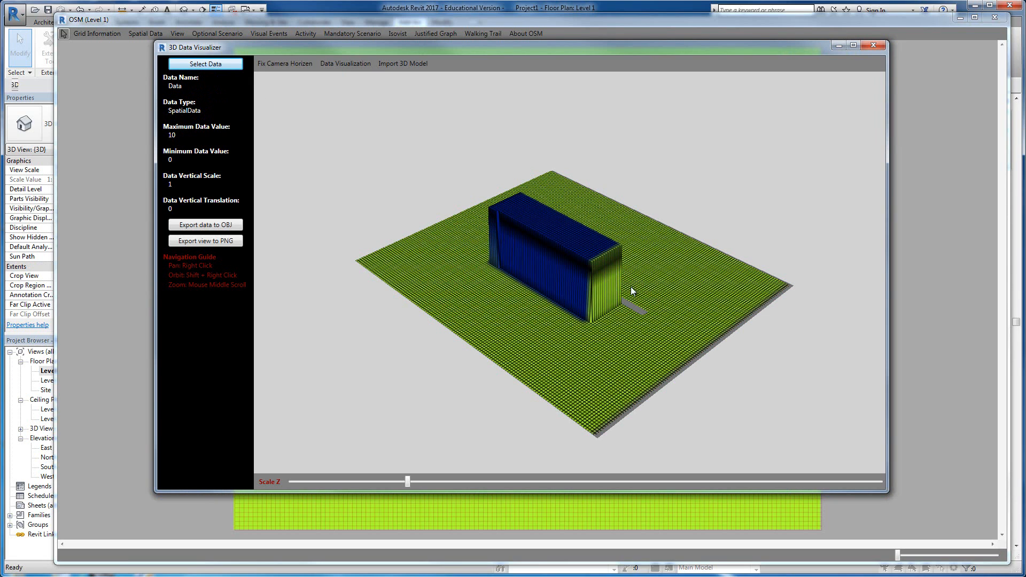
Step: Reduce the data's vertical scale to about 0.72 and import the 3D model geometry into the visualizer
{"action": "left_click_drag", "start_coordinate": [408, 484], "coordinate": [373, 481]}
{"action": "right_click_drag", "start_coordinate": [505, 412], "coordinate": [509, 194], "text": "shift"}
{"action": "left_click", "coordinate": [412, 65]}
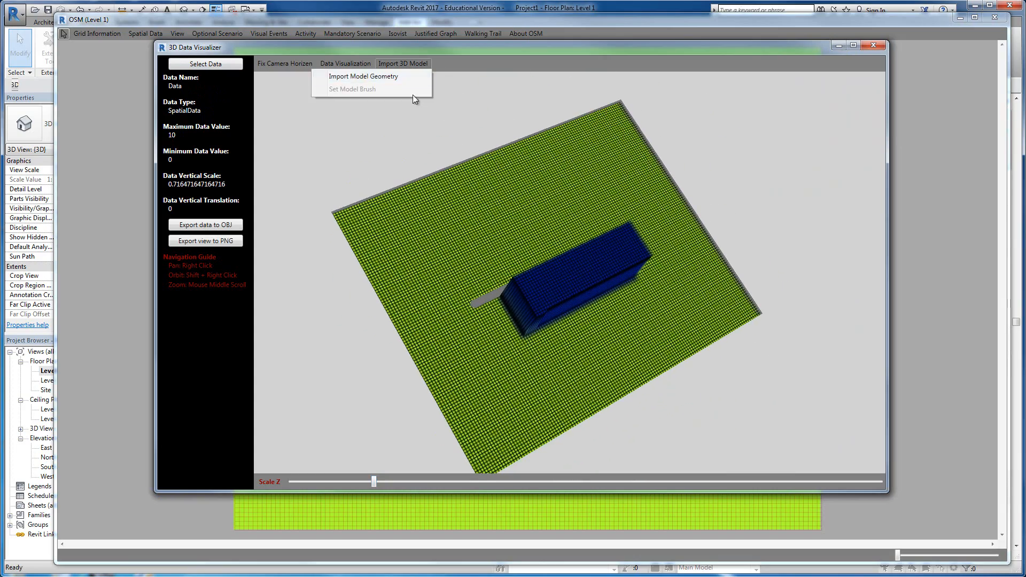
{"action": "left_click", "coordinate": [406, 82]}
{"action": "left_click", "coordinate": [532, 278]}
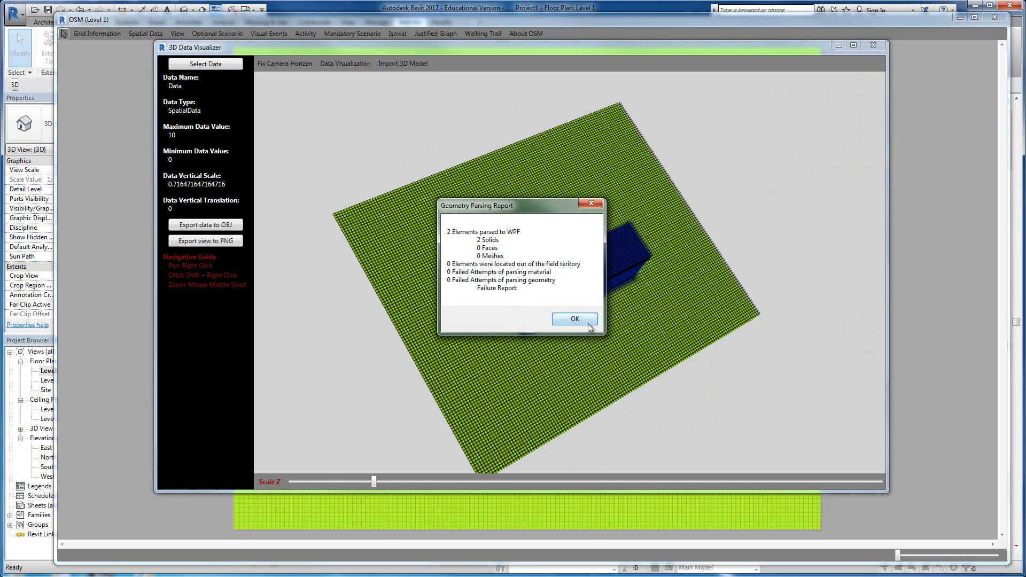
{"action": "left_click", "coordinate": [572, 316]}
Step: Lower the Data surface's vertical scale to about 0.42 and view it beside the imported wall
{"action": "left_click_drag", "start_coordinate": [374, 482], "coordinate": [338, 481]}
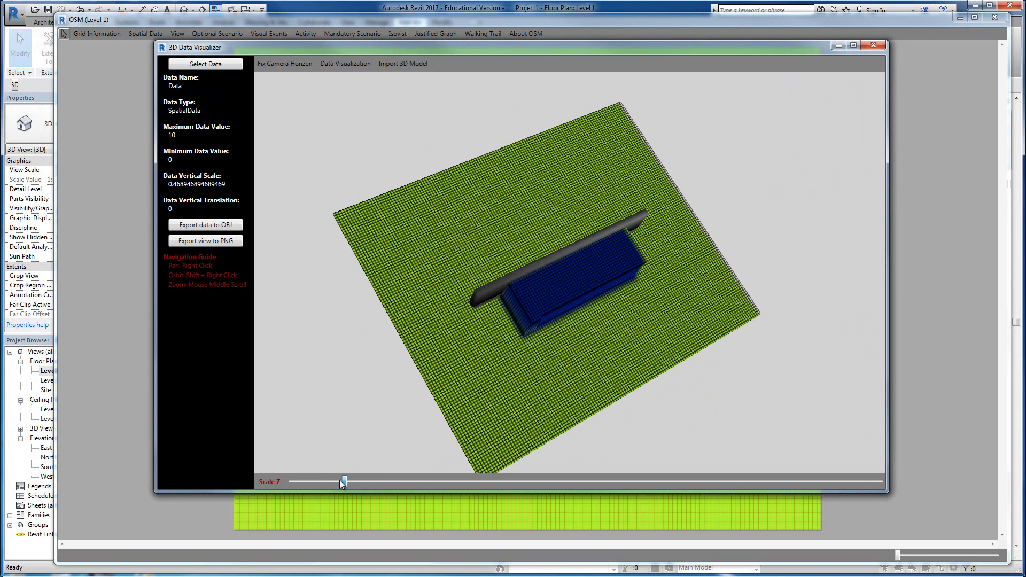
{"action": "right_click_drag", "start_coordinate": [447, 458], "coordinate": [588, 310], "text": "shift"}
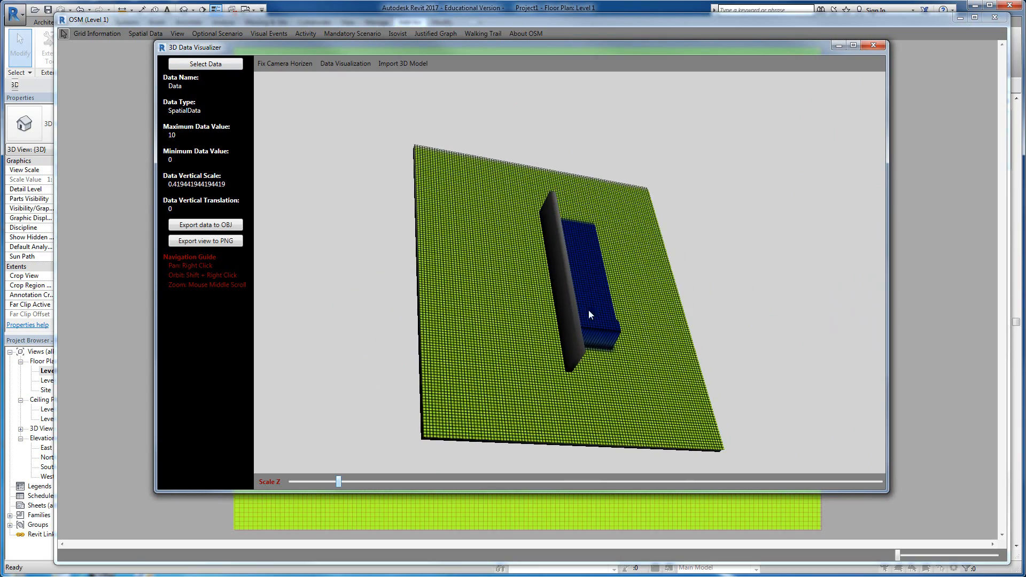
{"action": "right_click_drag", "start_coordinate": [488, 315], "coordinate": [522, 310], "text": "shift"}
Step: Display Data Filtered in 3D instead, set its vertical scale to about 0.42, and inspect the smoothed surface around the wall
{"action": "left_click", "coordinate": [223, 65]}
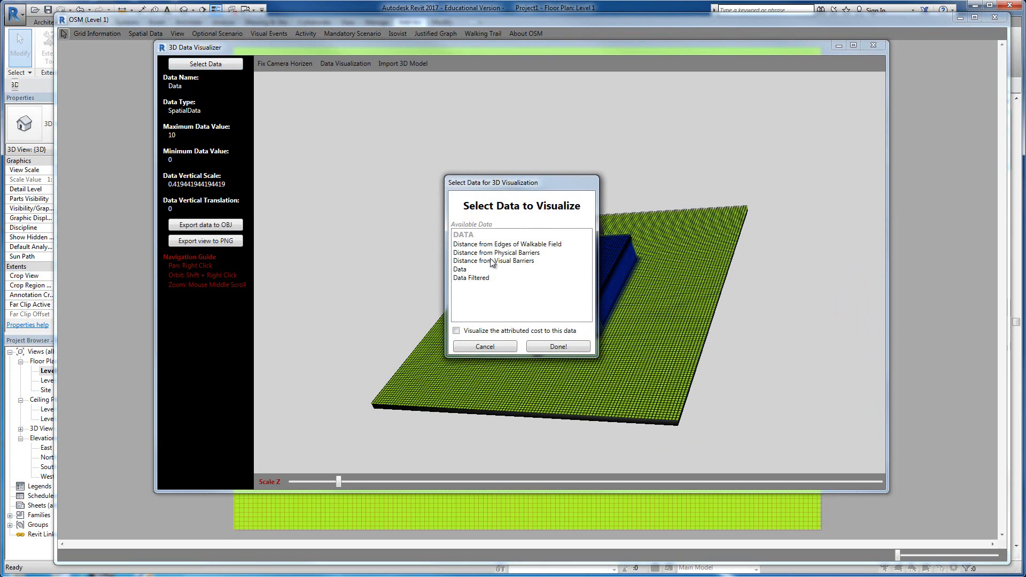
{"action": "left_click", "coordinate": [487, 278]}
{"action": "left_click", "coordinate": [565, 347]}
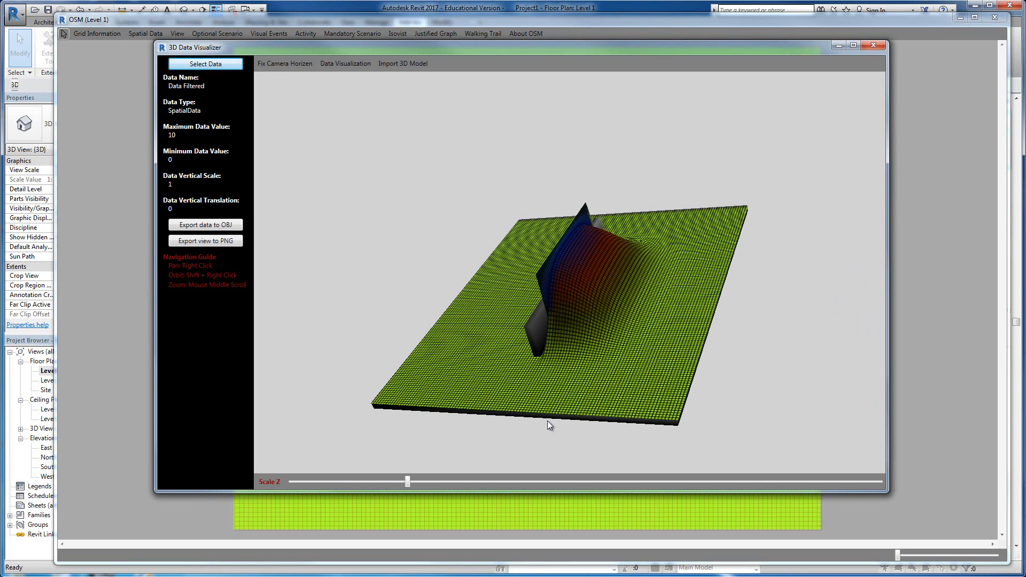
{"action": "left_click_drag", "start_coordinate": [408, 482], "coordinate": [338, 482]}
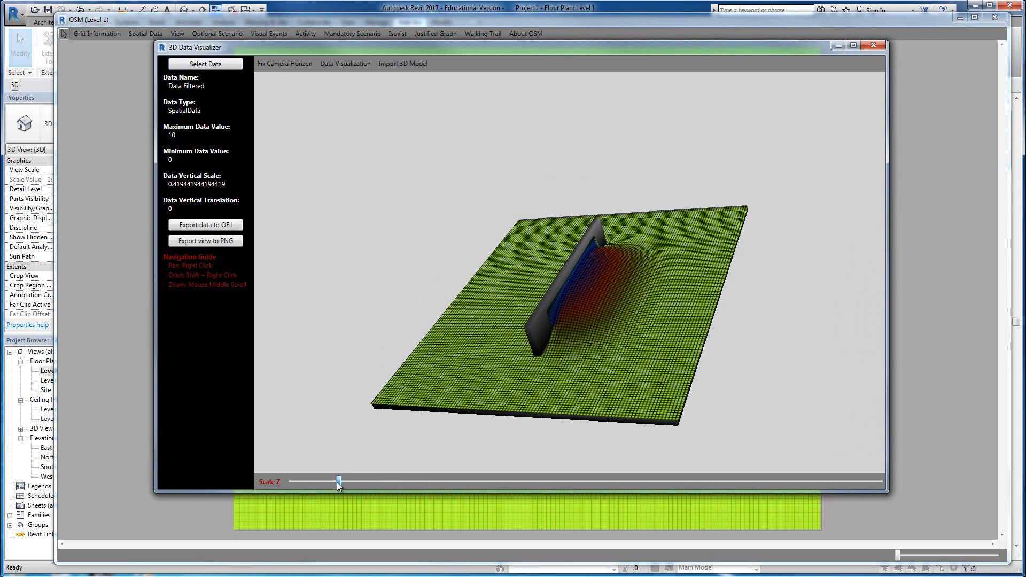
{"action": "right_click_drag", "start_coordinate": [534, 365], "coordinate": [512, 323], "text": "shift"}
{"action": "scroll", "coordinate": [565, 348], "scroll_direction": "up", "scroll_amount": 3}
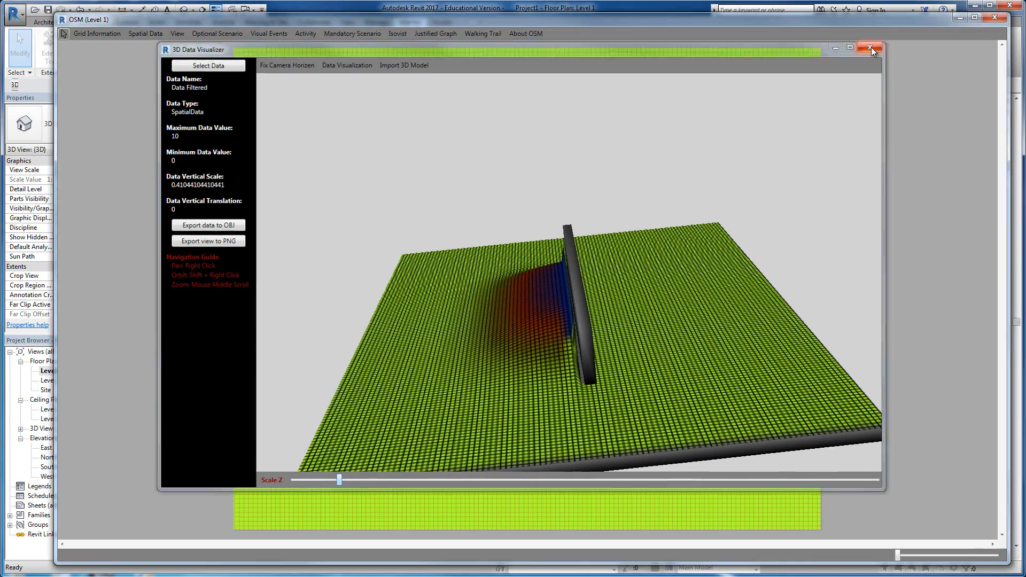
Step: Close the 3D Data Visualizer and clear the displayed data from the floor plan
{"action": "left_click", "coordinate": [872, 46]}
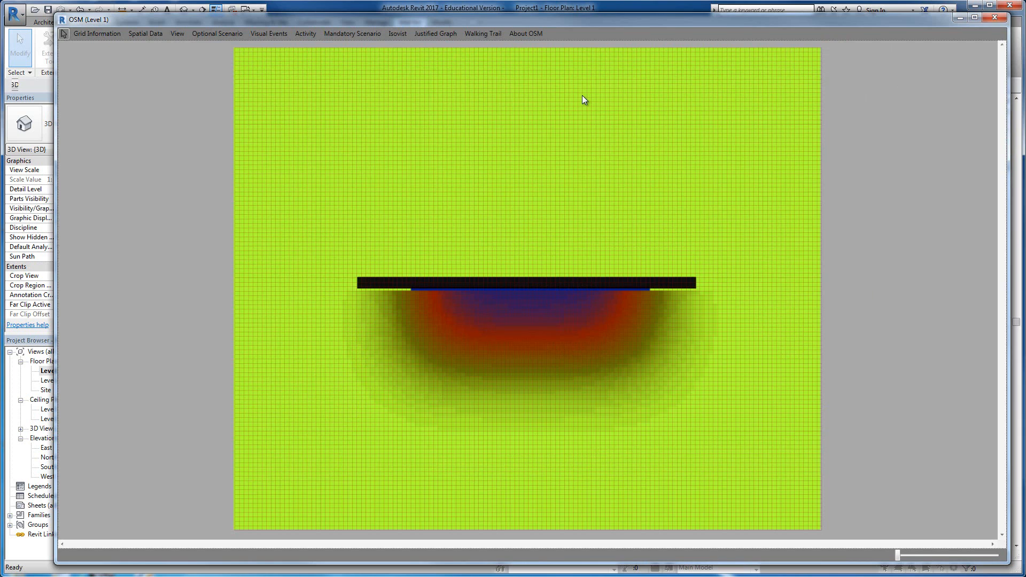
{"action": "left_click", "coordinate": [141, 35]}
{"action": "left_click", "coordinate": [97, 233]}
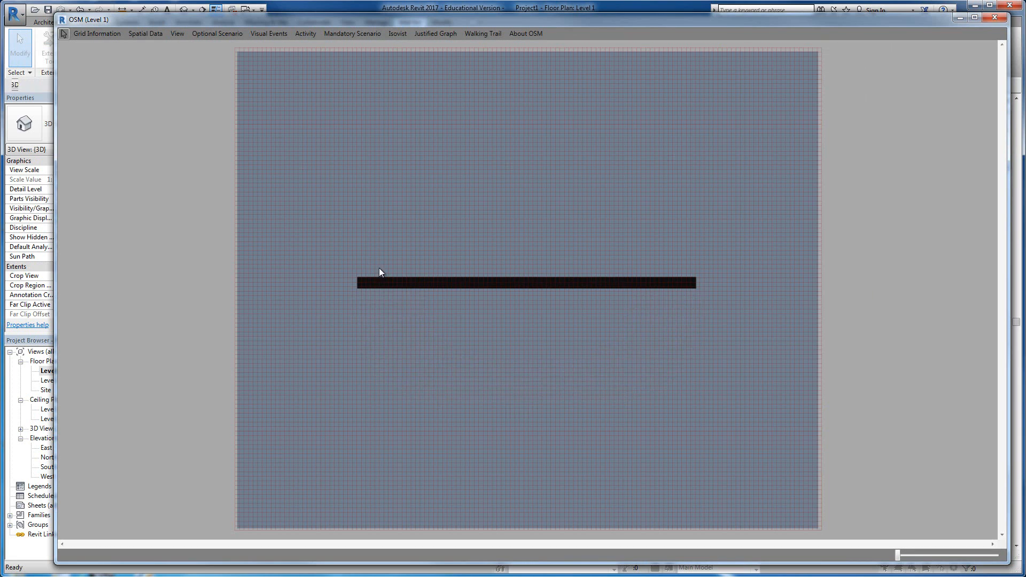